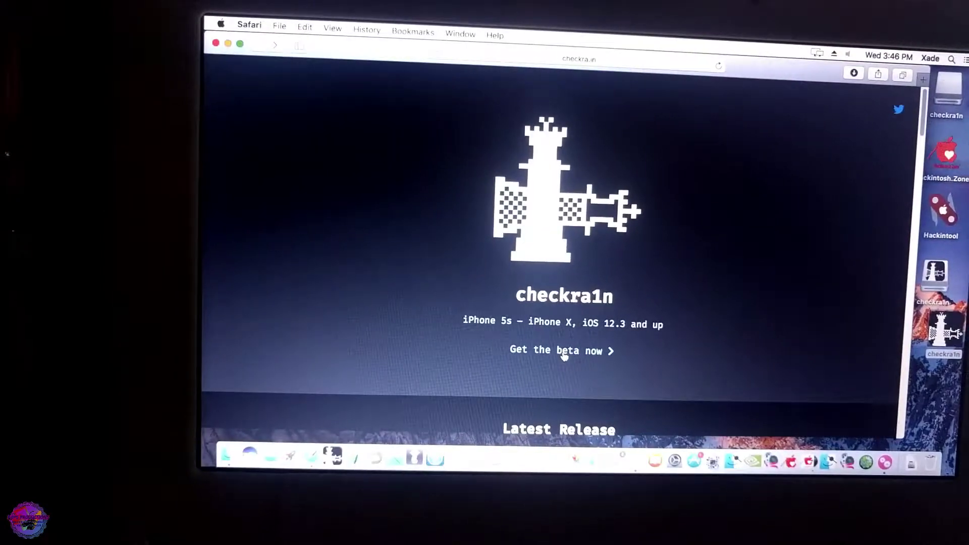
Step: Jump to the Latest Release section to get the checkra1n 0.9.8 beta for macOS
click(564, 350)
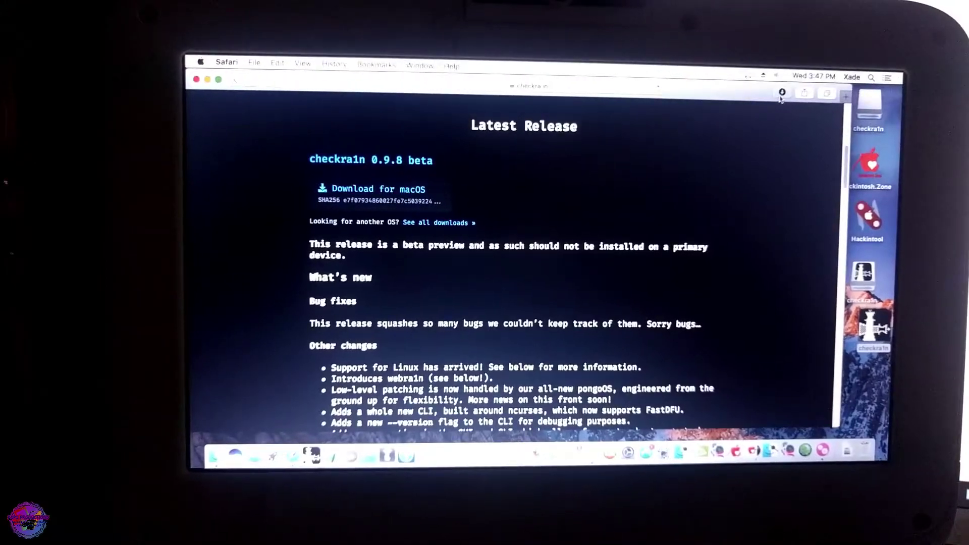
Step: Mount checkra1n beta 0.9.8.dmg from Safari's downloads list
click(786, 67)
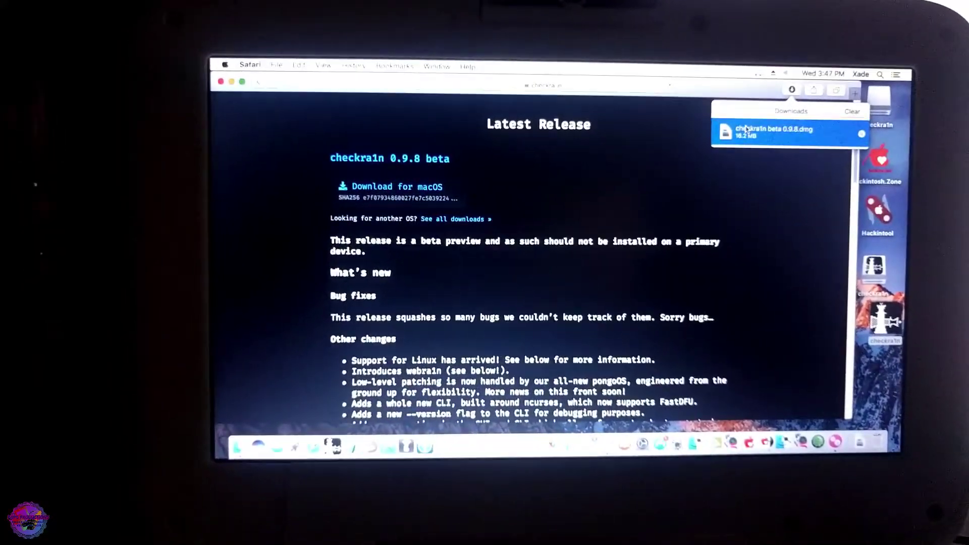
double_click(728, 148)
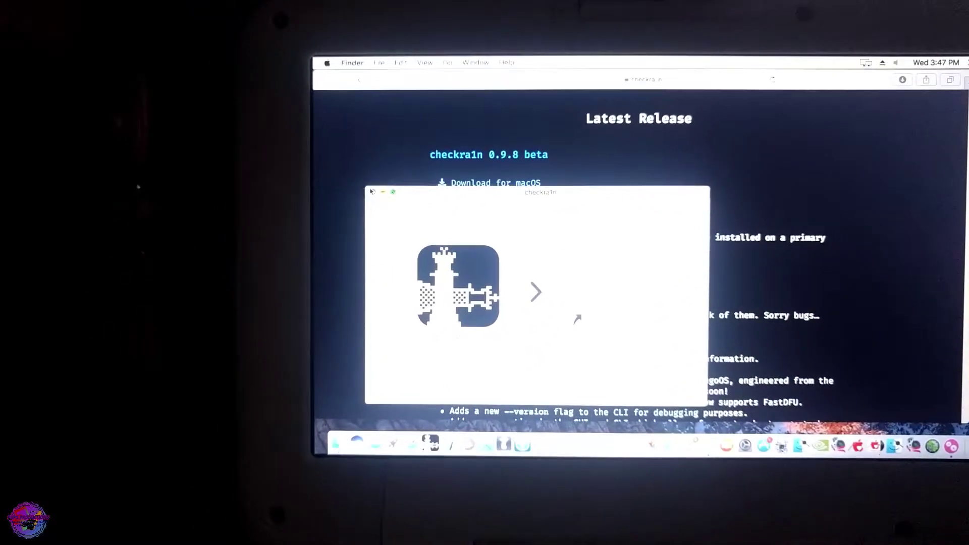
Step: Close both the checkra1n disk image and Downloads Finder windows with Cmd+W
key(super+w)
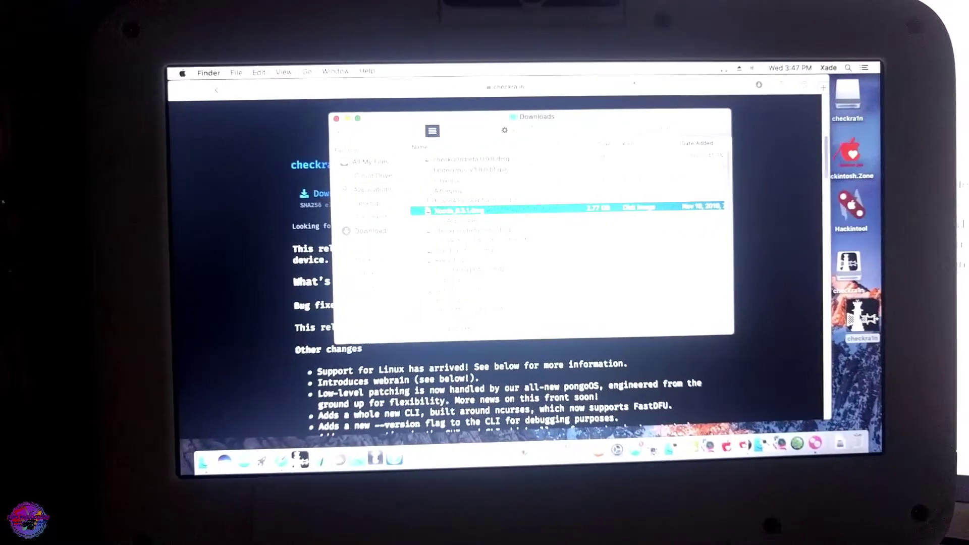
key(super+w)
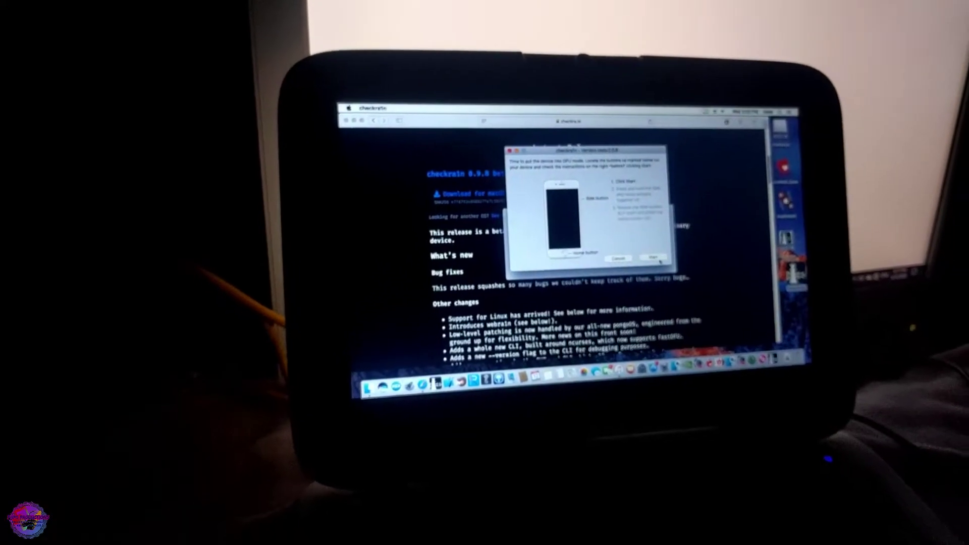
Step: Start checkra1n's timed DFU button sequence for the connected iPhone
click(637, 248)
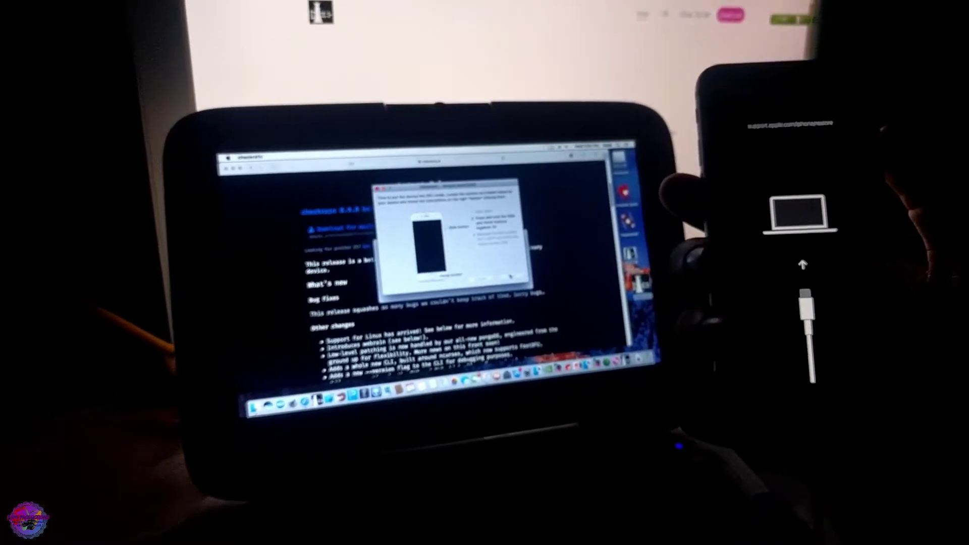